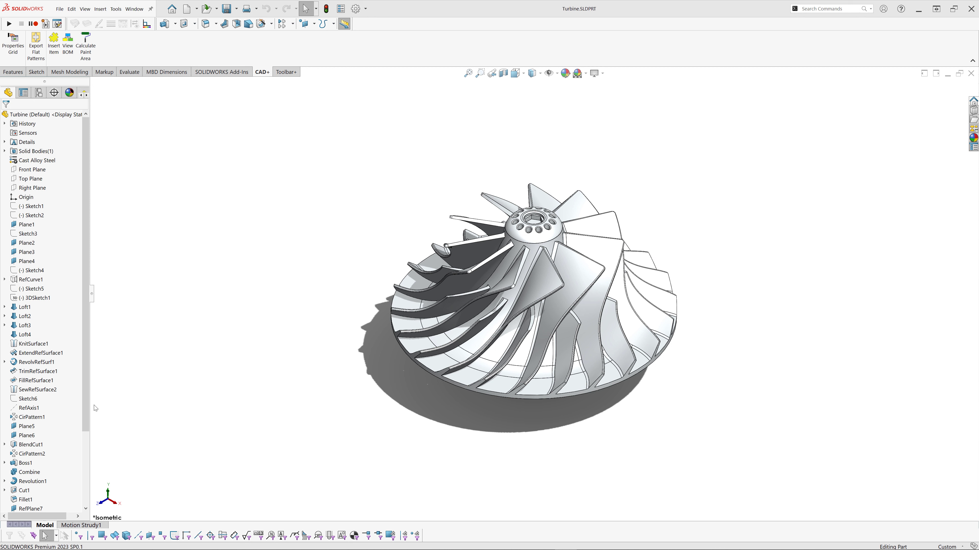
Select BlendCut1 to view its profile sketches, then clear the selection
{"action": "left_click", "coordinate": [34, 447]}
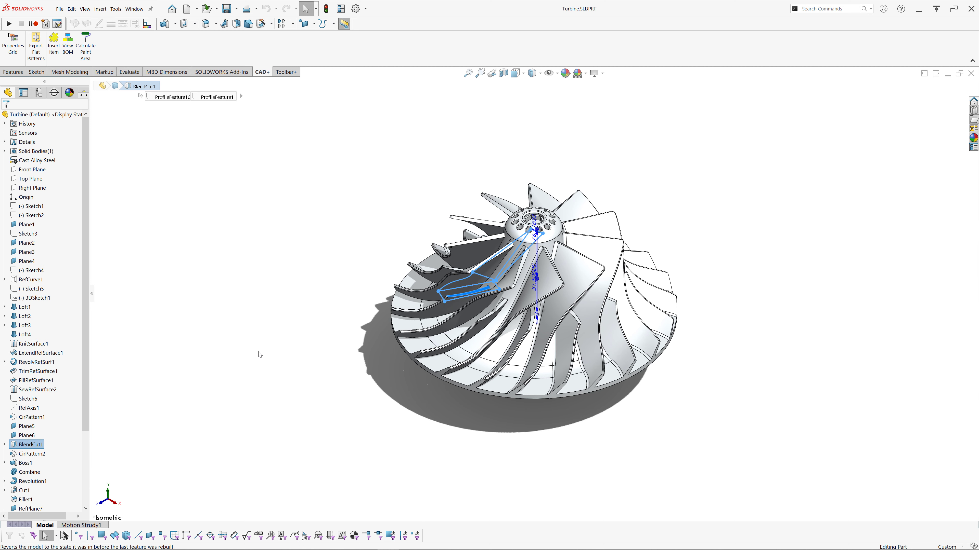
{"action": "scroll", "coordinate": [461, 287], "scroll_direction": "down", "scroll_amount": 5}
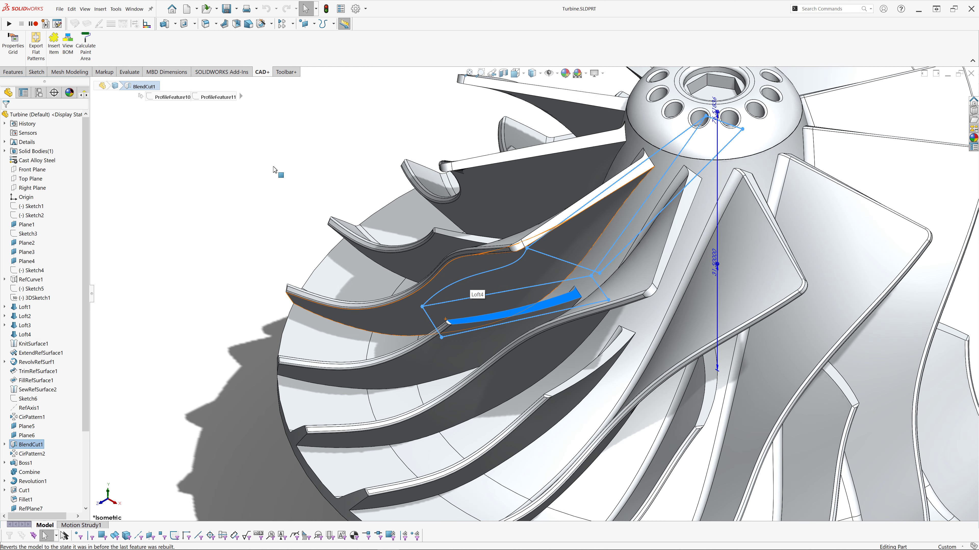
{"action": "left_click", "coordinate": [277, 170]}
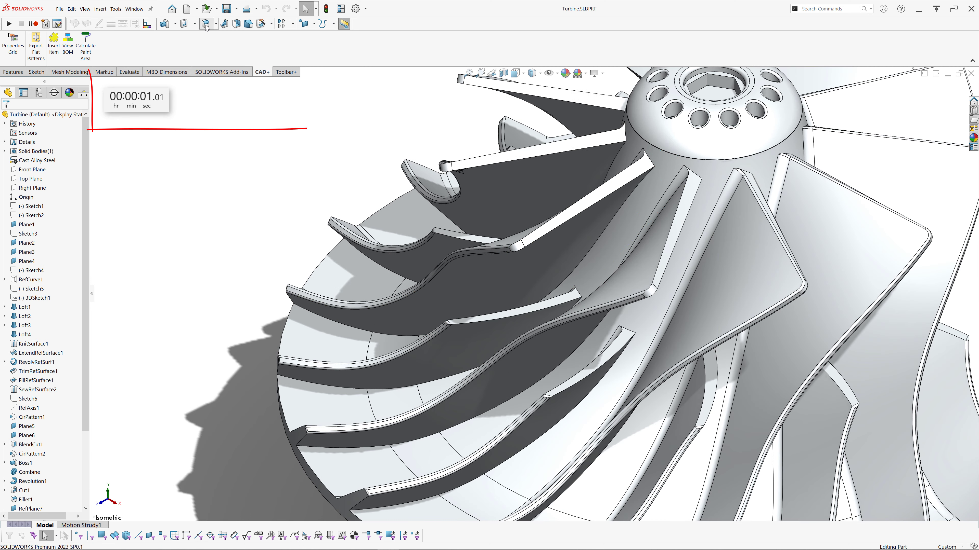
Add two 0.5 mm fillets: one on a blade edge, one on two edges of the next blade
{"action": "key", "text": "ctrl+f"}
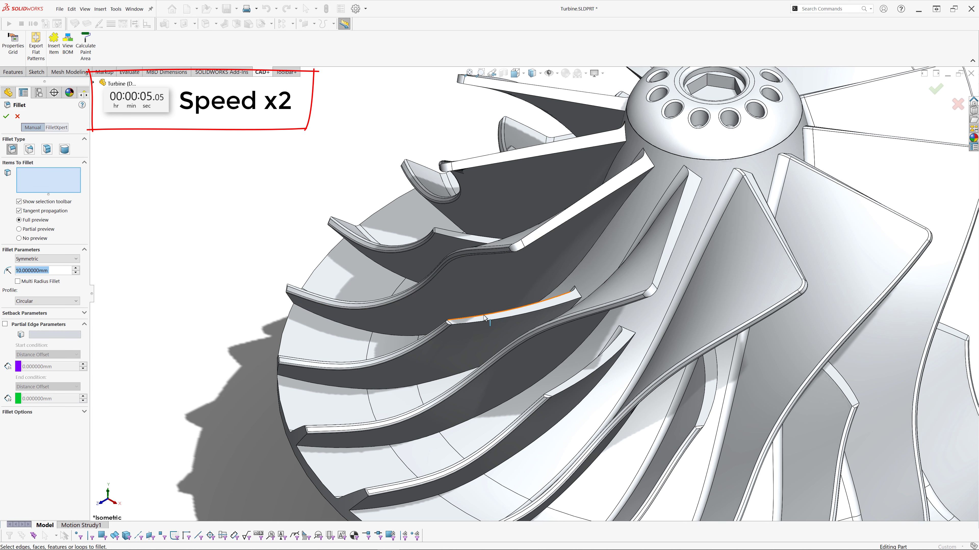
{"action": "left_click", "coordinate": [488, 320]}
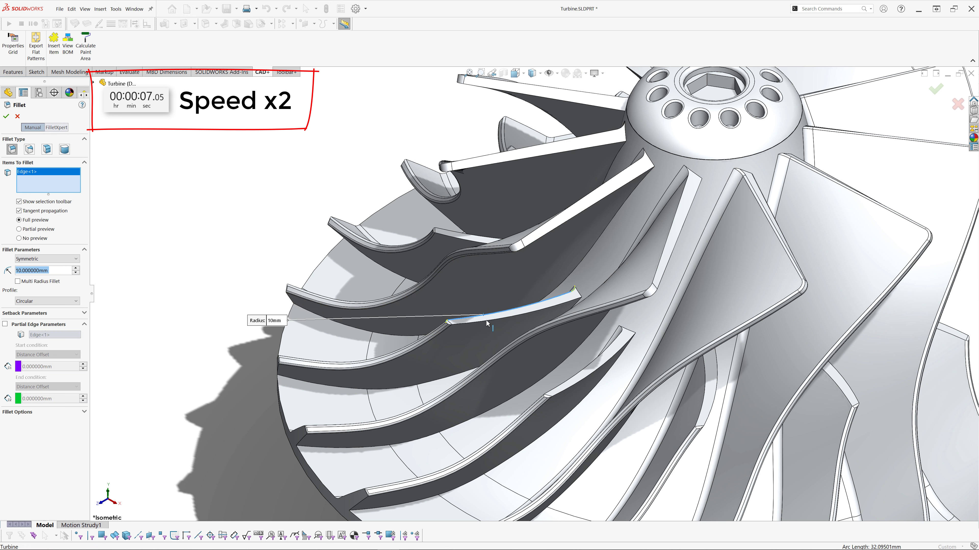
{"action": "double_click", "coordinate": [58, 267]}
{"action": "type", "text": "0.5"}
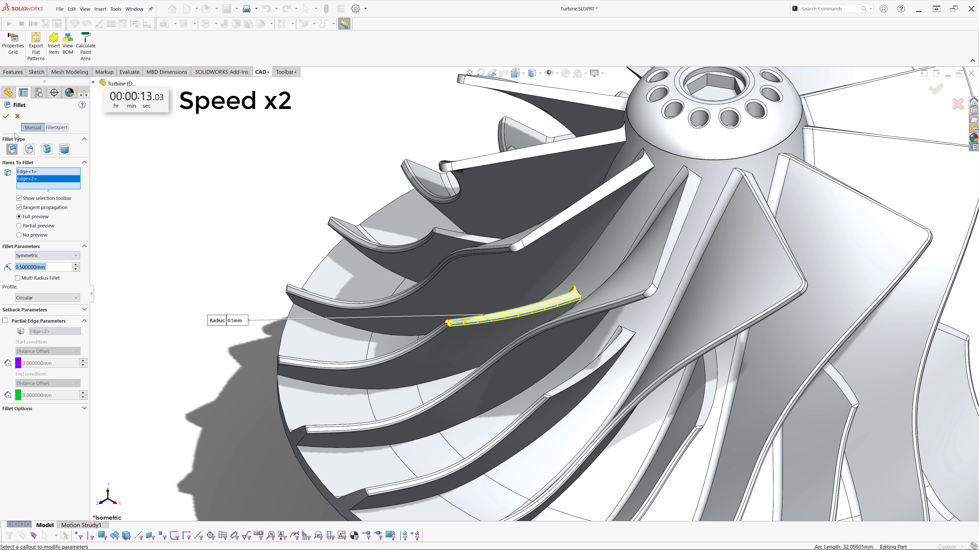
{"action": "key", "text": "Return"}
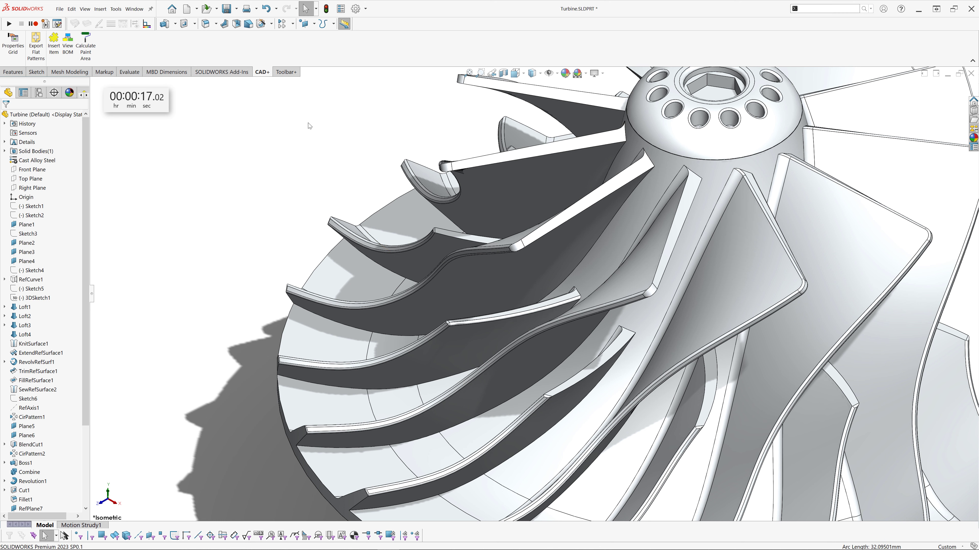
{"action": "key", "text": "Return"}
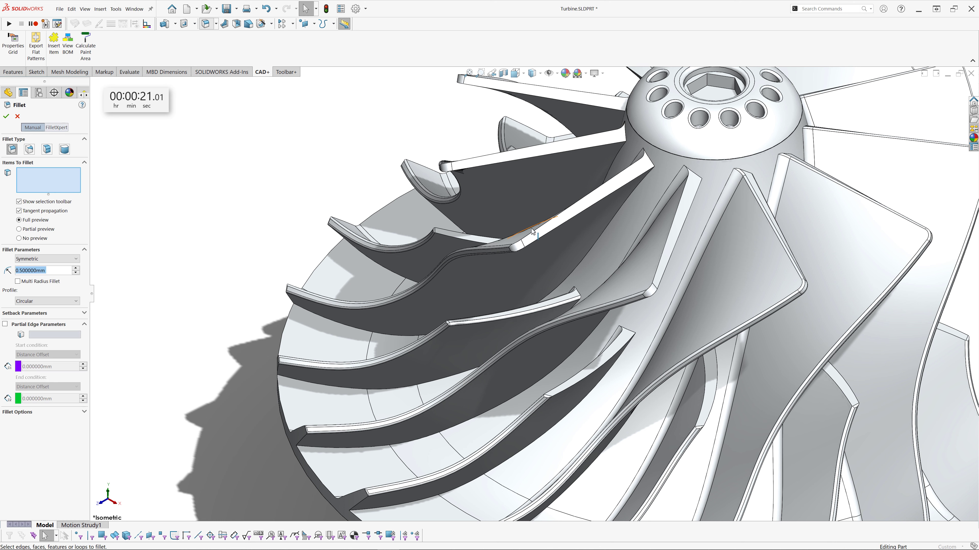
{"action": "left_click", "coordinate": [536, 231]}
{"action": "left_click", "coordinate": [538, 241]}
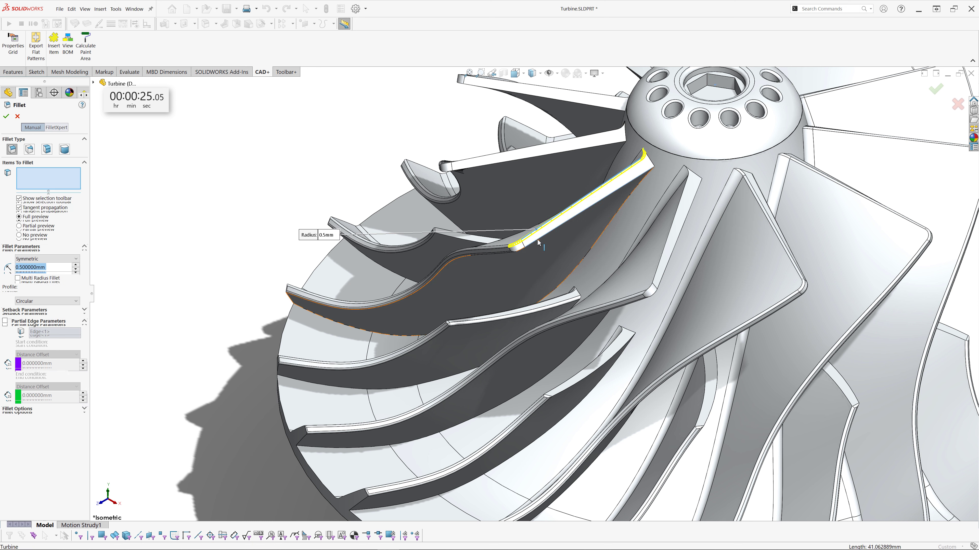
{"action": "right_click", "coordinate": [537, 241]}
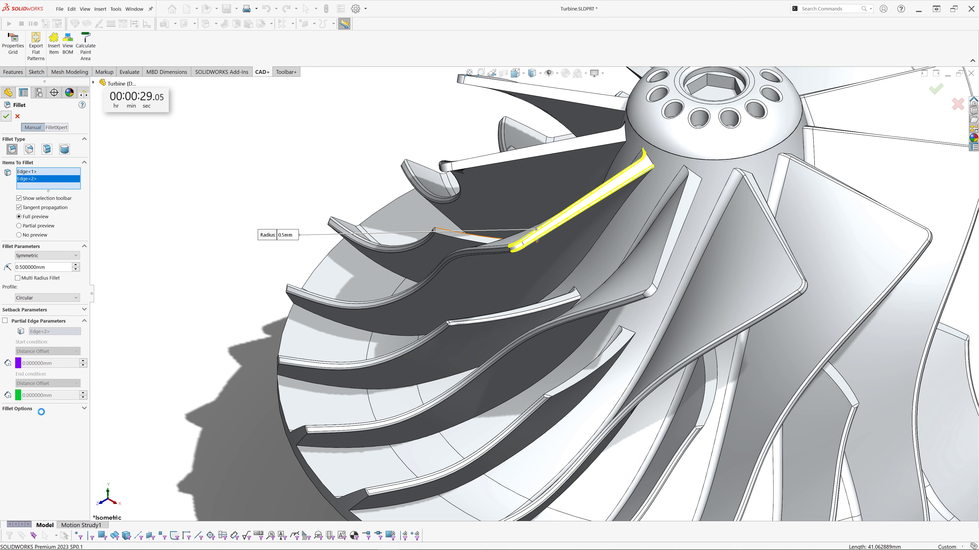
Move Fillet8 and Fillet9 up to sit directly after BlendCut1 in the feature tree
{"action": "scroll", "coordinate": [53, 456], "scroll_direction": "down", "scroll_amount": 4}
{"action": "left_click", "coordinate": [26, 491]}
{"action": "left_click", "coordinate": [26, 499], "text": "shift"}
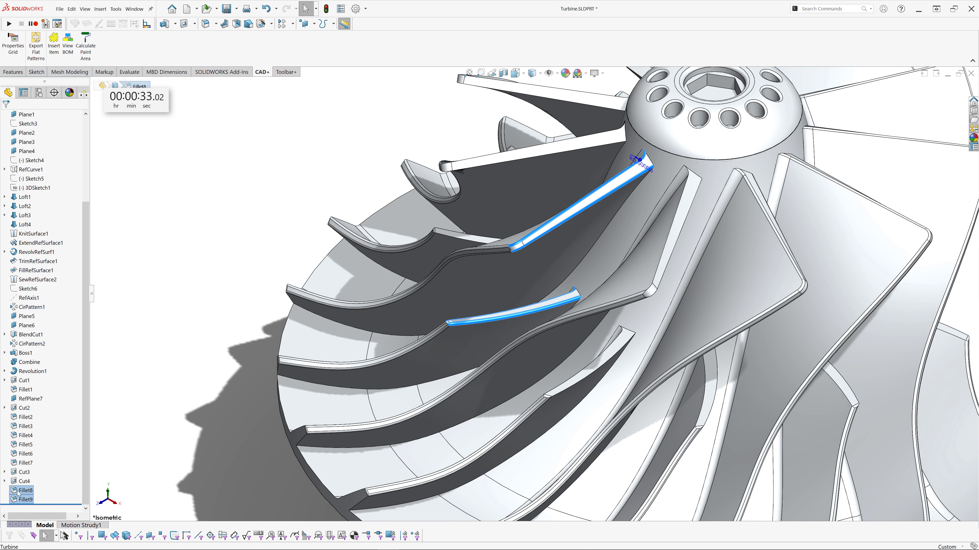
{"action": "left_click_drag", "start_coordinate": [25, 499], "coordinate": [31, 339]}
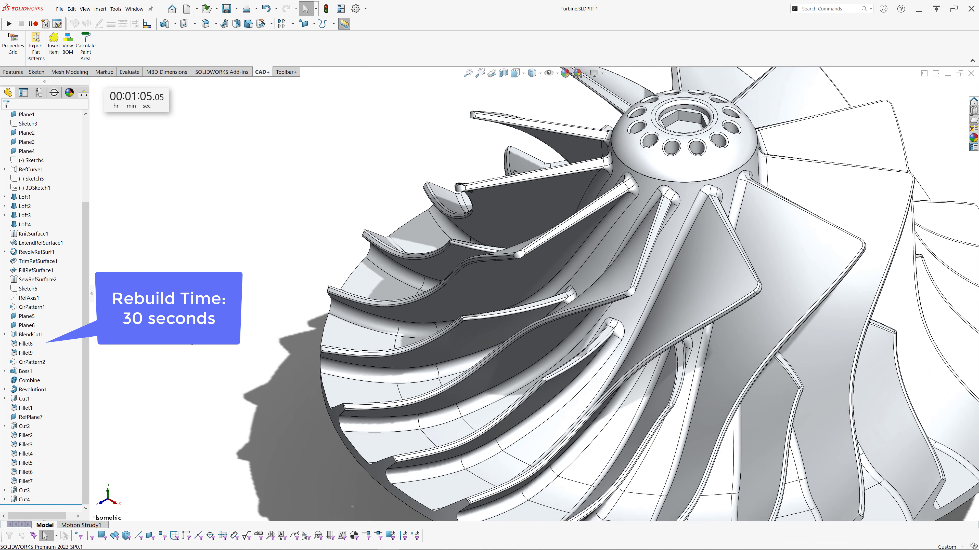
Edit 3DSketch4 under Loft1, adjust a point on the blade spline, and exit to rebuild
{"action": "double_click", "coordinate": [424, 295]}
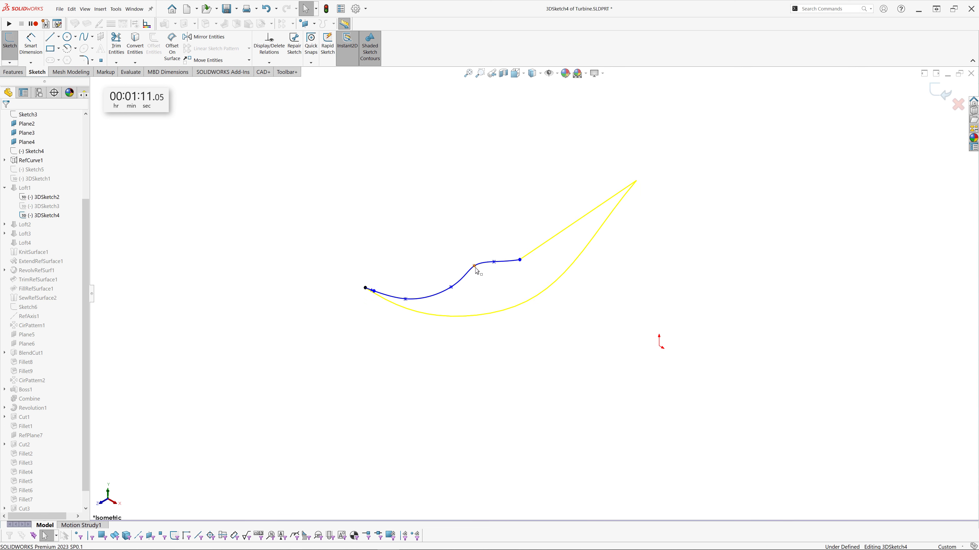
{"action": "left_click", "coordinate": [474, 270]}
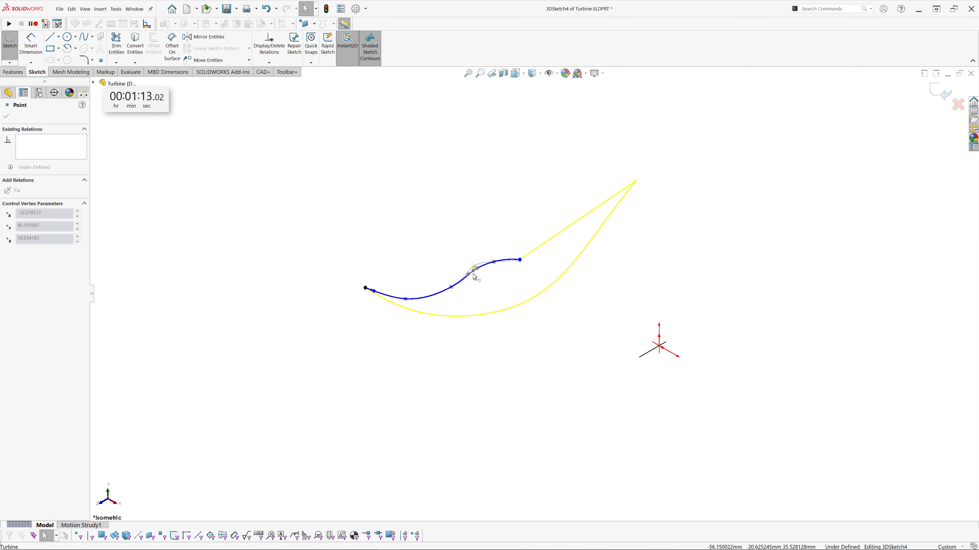
{"action": "left_click", "coordinate": [940, 92]}
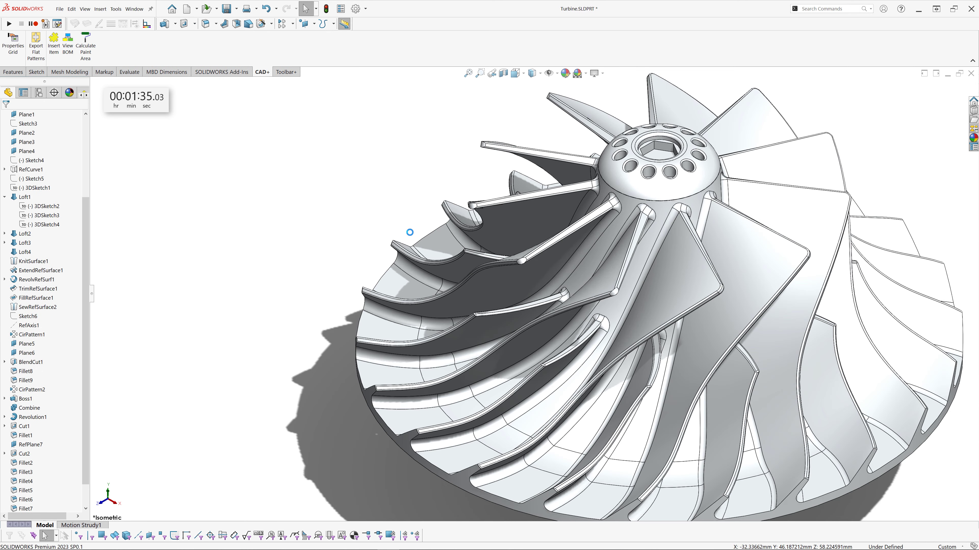
Show 3DSketch2 of Loft1 and change its angle dimension to 70°
{"action": "left_click", "coordinate": [42, 206]}
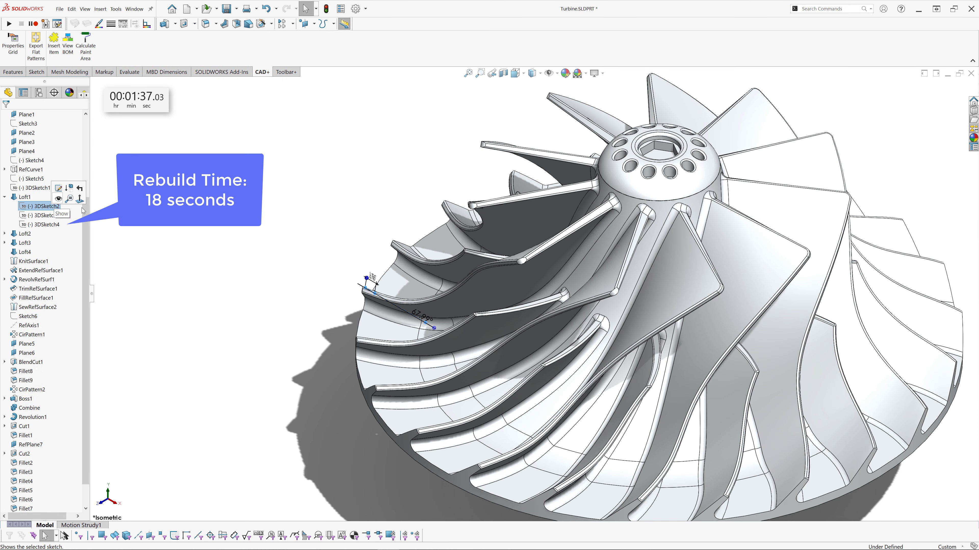
{"action": "left_click", "coordinate": [69, 198]}
{"action": "double_click", "coordinate": [350, 252]}
{"action": "type", "text": "70"}
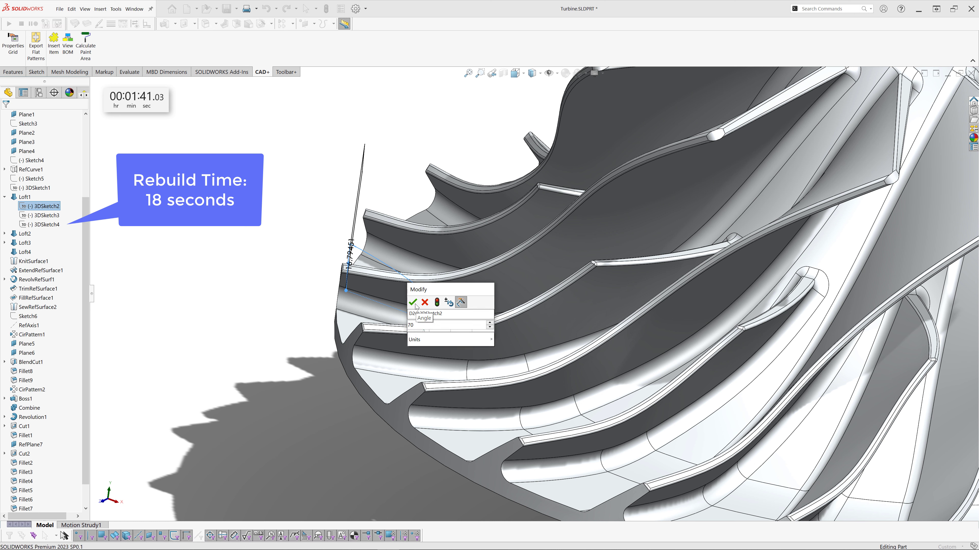
{"action": "left_click", "coordinate": [414, 304]}
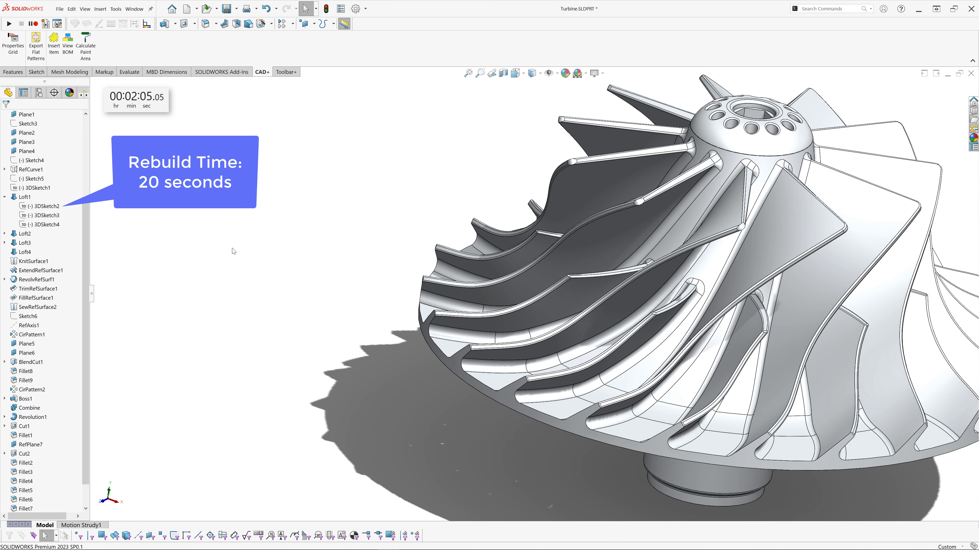
Change the Sketch4 radius from R123.5 to 125 mm and orbit to a tilted 3-D view
{"action": "left_click", "coordinate": [35, 161]}
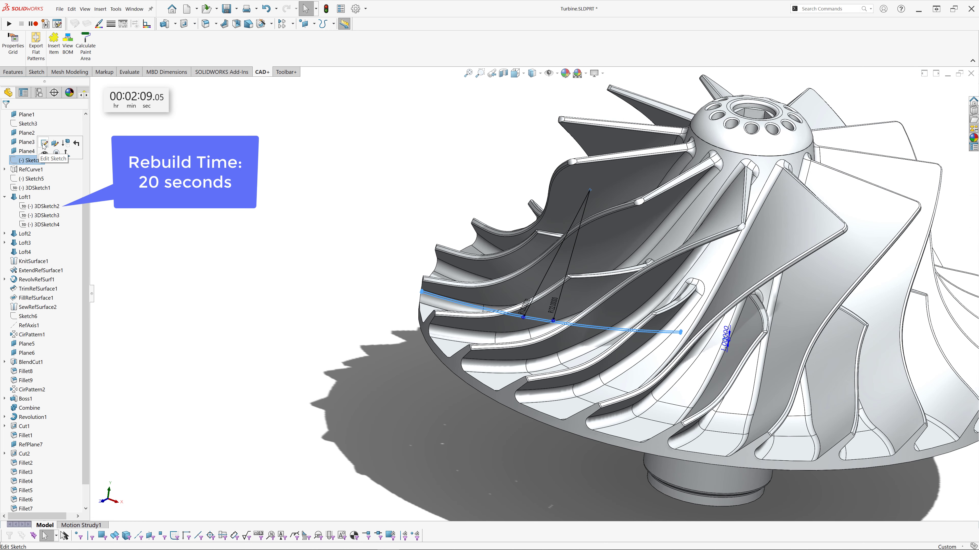
{"action": "left_click", "coordinate": [43, 143]}
{"action": "double_click", "coordinate": [131, 242]}
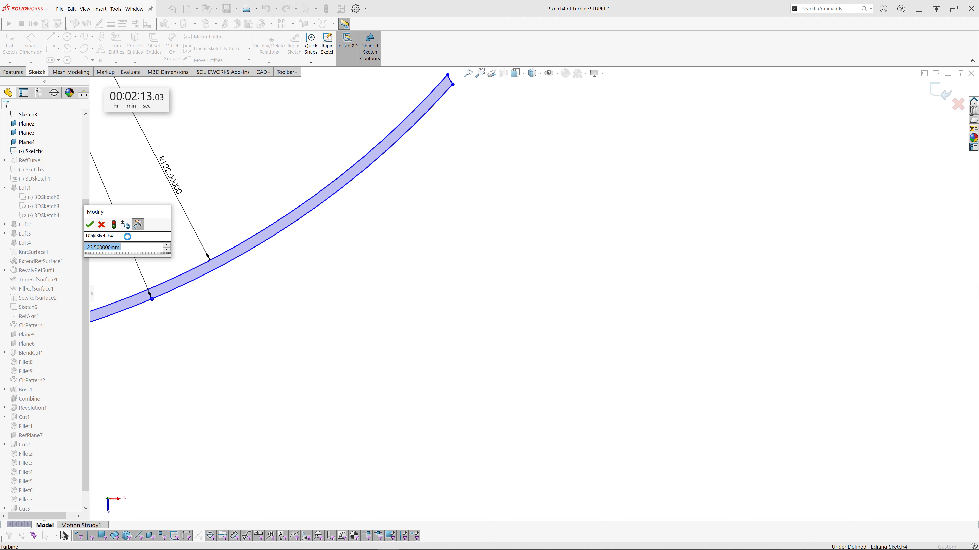
{"action": "type", "text": "125"}
{"action": "key", "text": "Return"}
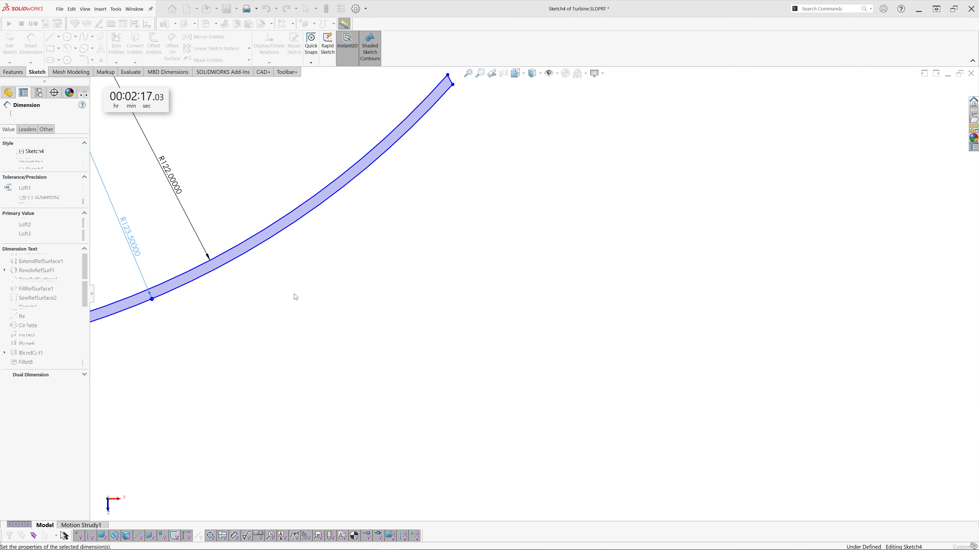
{"action": "left_click", "coordinate": [295, 297]}
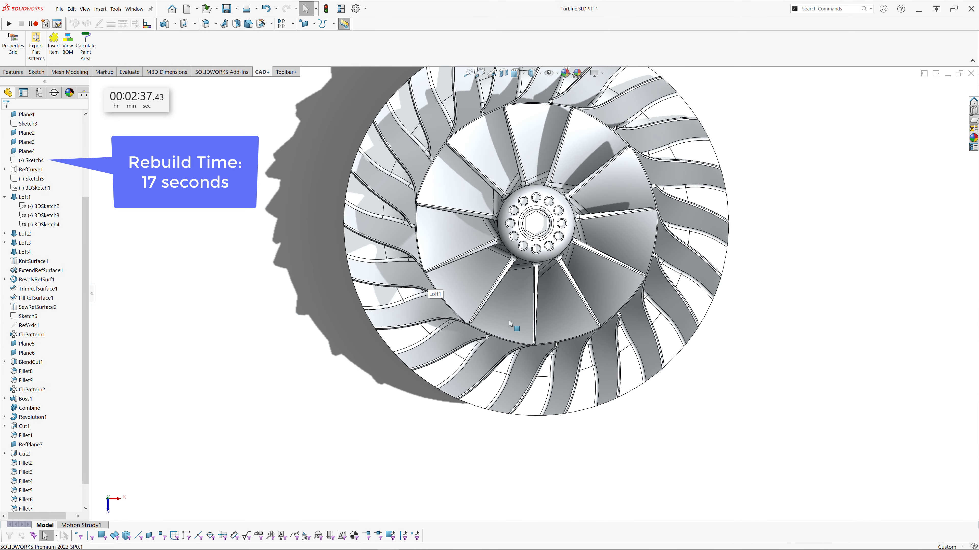
{"action": "middle_click_drag", "start_coordinate": [508, 320], "coordinate": [535, 211]}
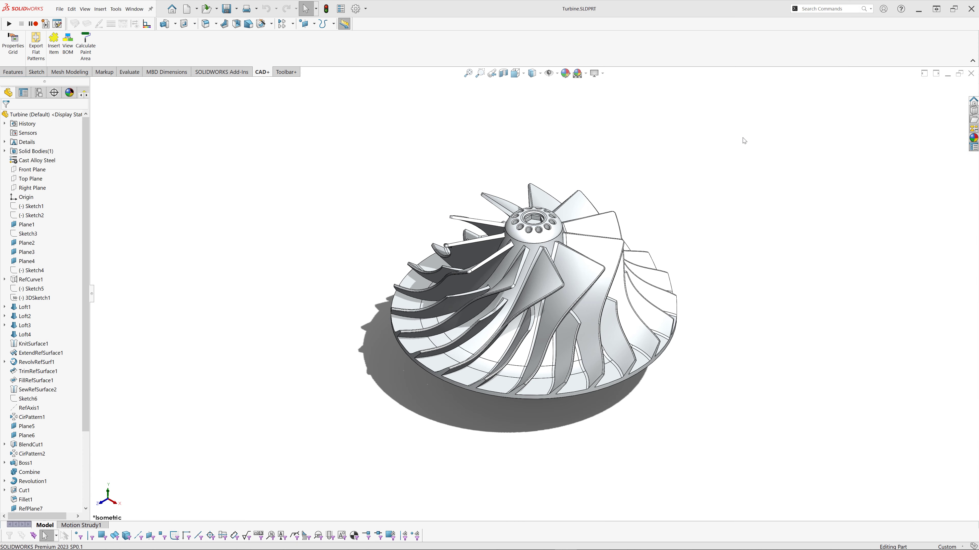
Enable the Freeze bar option in the system options
{"action": "left_click", "coordinate": [355, 11]}
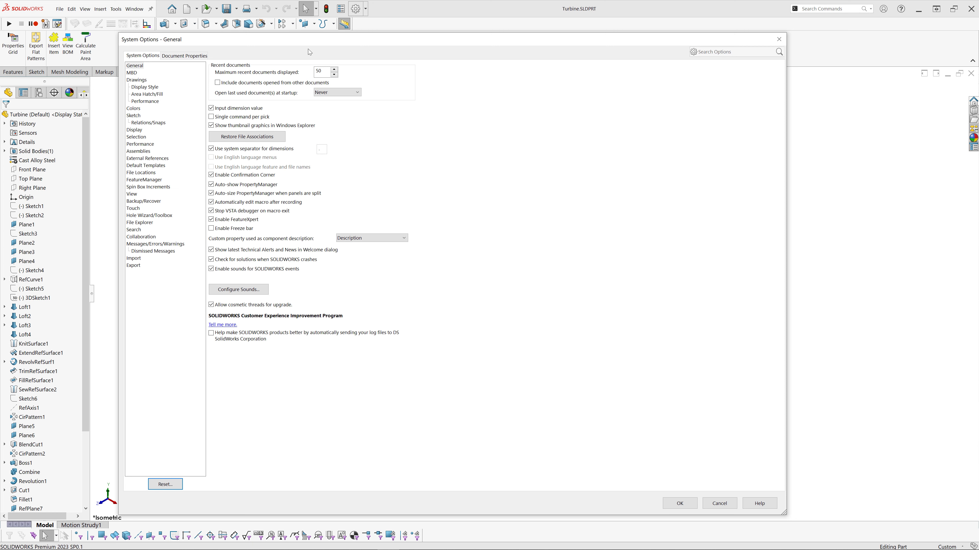
{"action": "left_click", "coordinate": [244, 228]}
{"action": "left_click", "coordinate": [679, 503]}
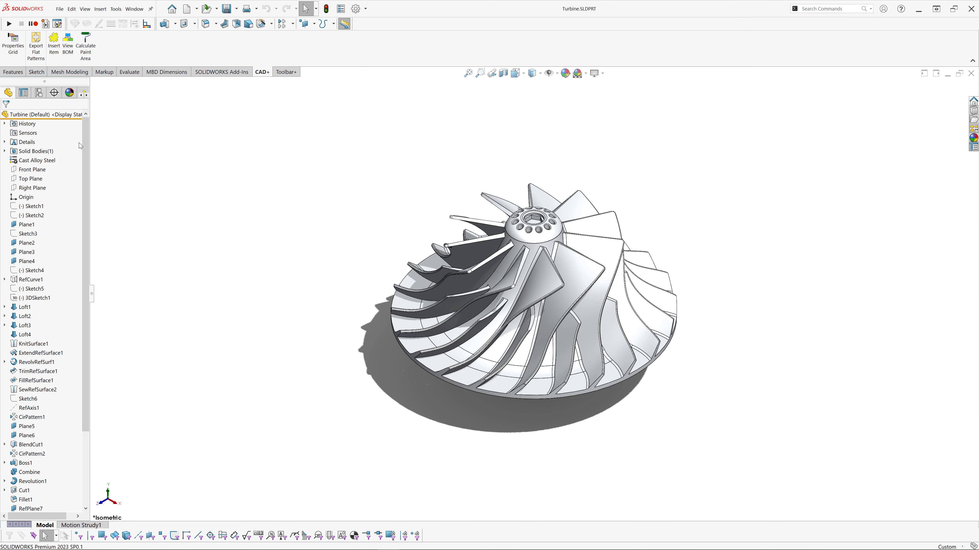
Drag the freeze bar below Cut4 to freeze all features through it, then check Sketch4's actions
{"action": "left_click_drag", "start_coordinate": [73, 119], "coordinate": [40, 503]}
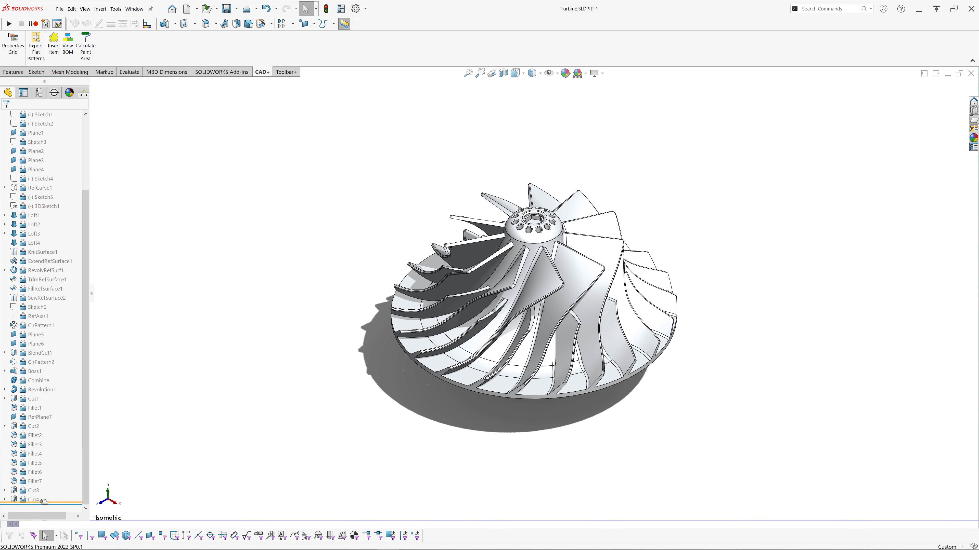
{"action": "scroll", "coordinate": [61, 347], "scroll_direction": "up", "scroll_amount": 4}
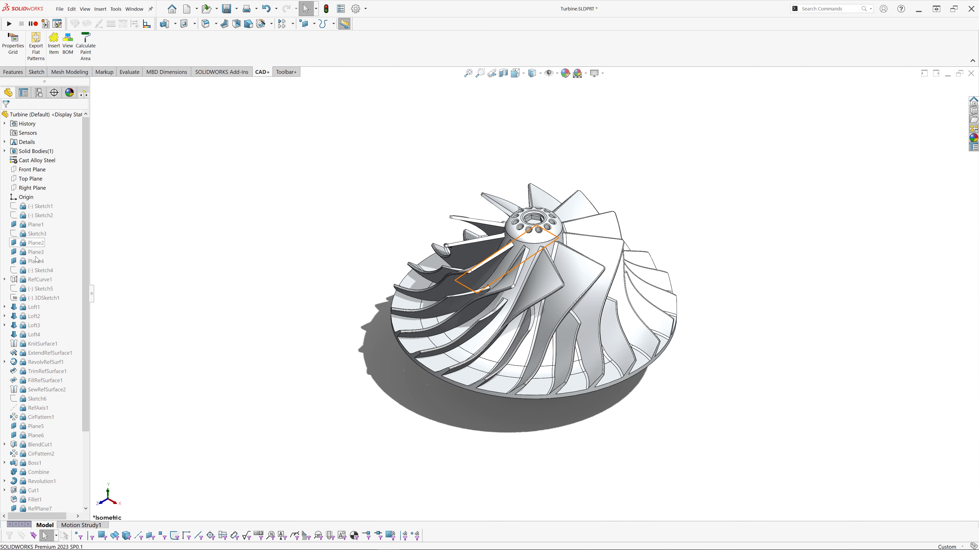
{"action": "right_click", "coordinate": [37, 273]}
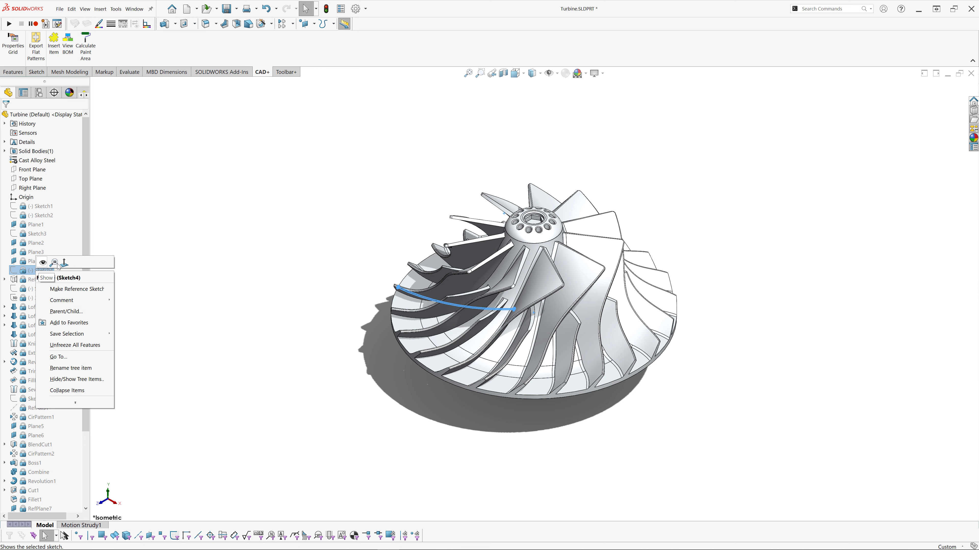
{"action": "left_click", "coordinate": [28, 271]}
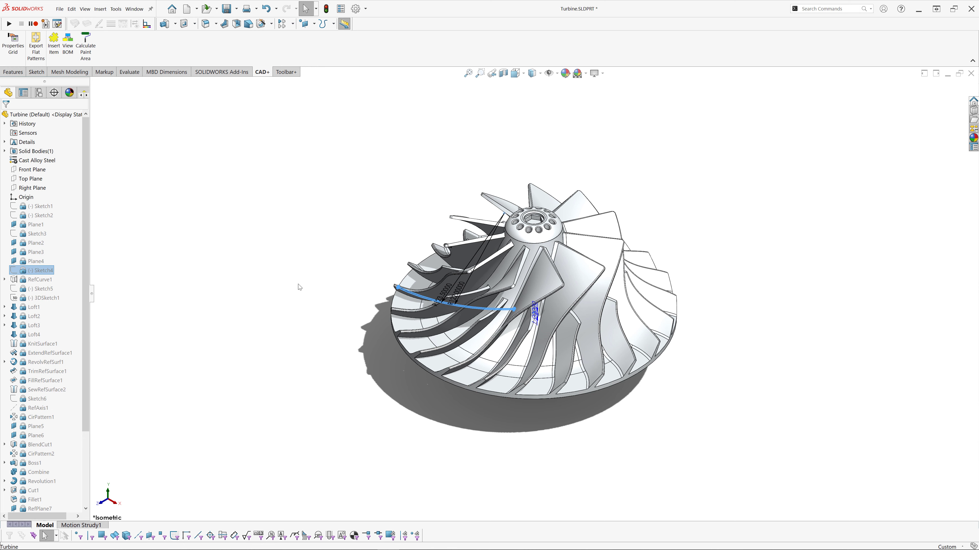
{"action": "double_click", "coordinate": [442, 301]}
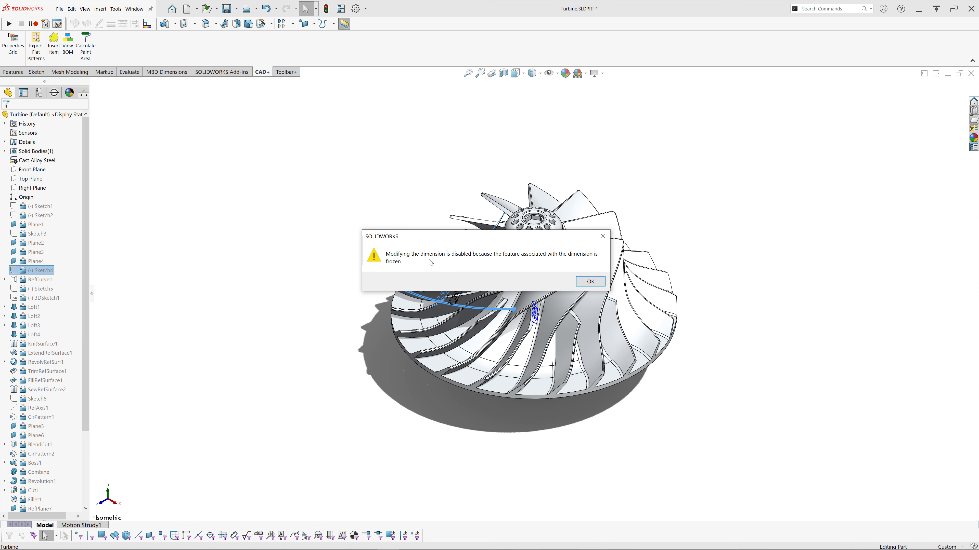
{"action": "left_click", "coordinate": [589, 281]}
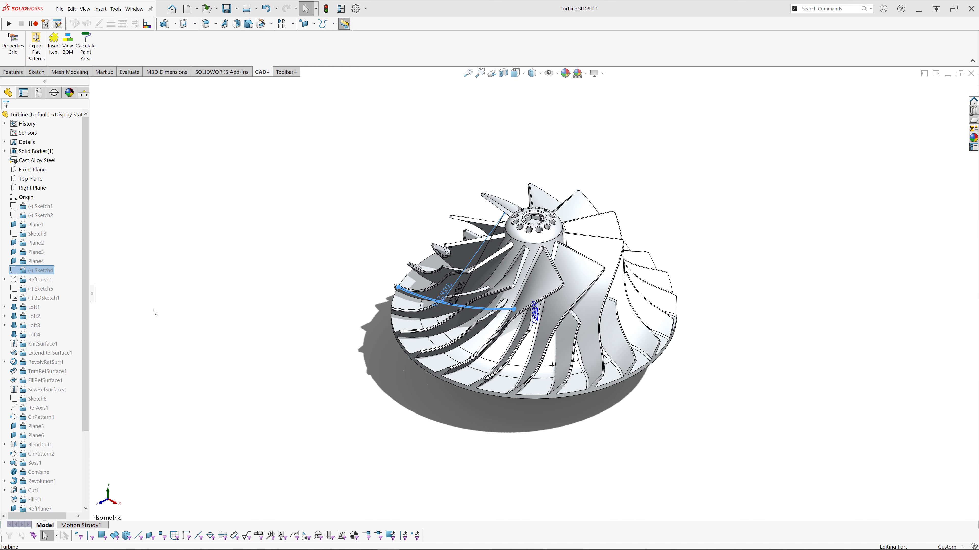
{"action": "scroll", "coordinate": [58, 352], "scroll_direction": "down", "scroll_amount": 3}
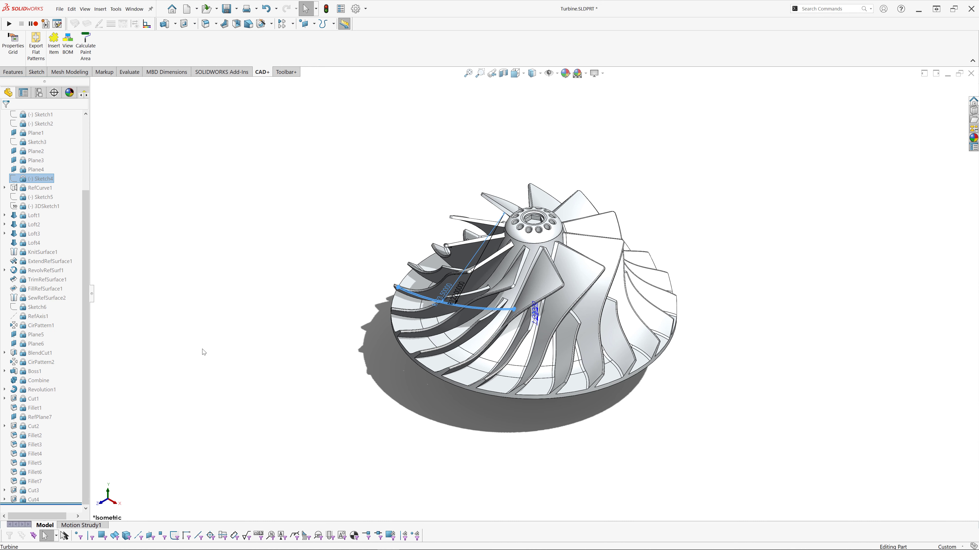
{"action": "left_click", "coordinate": [312, 347]}
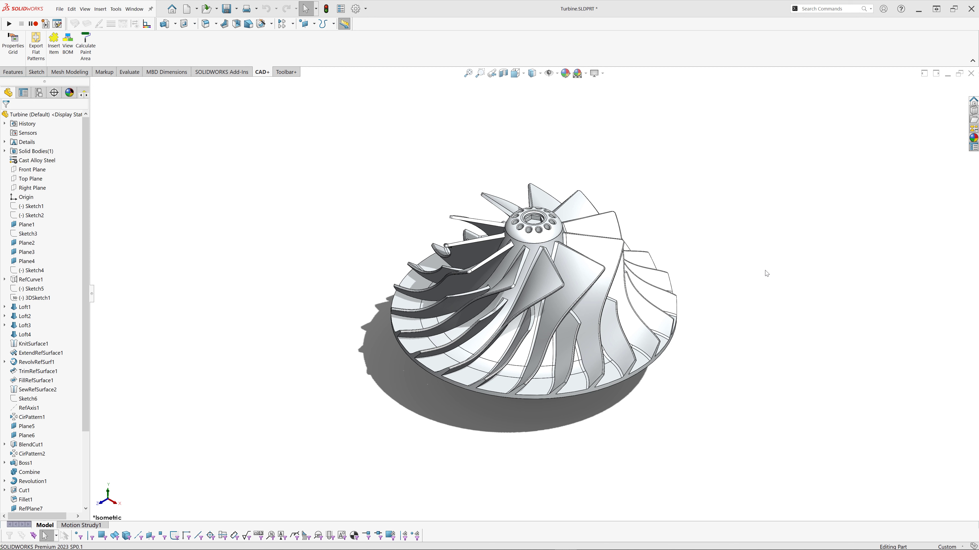
Suspend rebuild from Toolbar+, move its notice to the upper right, and select BlendCut1
{"action": "left_click", "coordinate": [289, 76]}
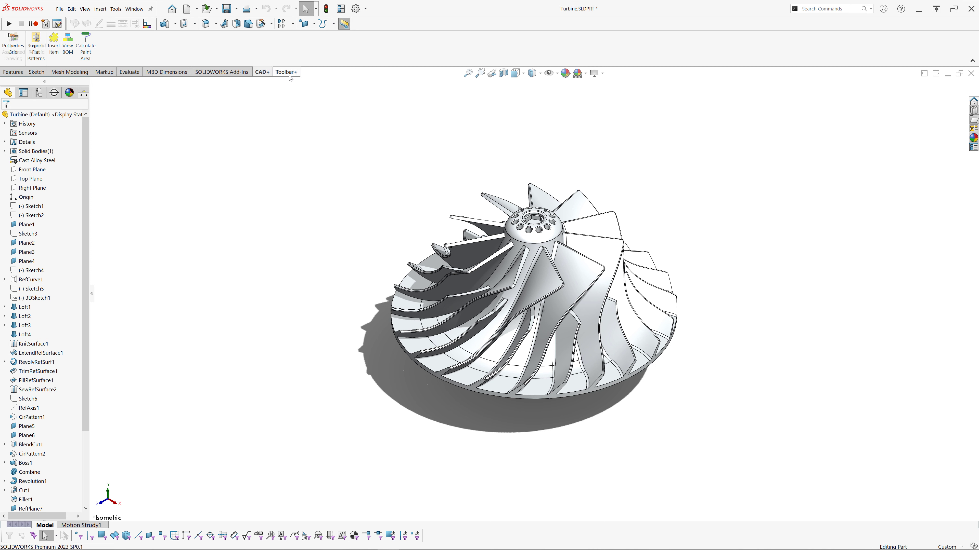
{"action": "left_click", "coordinate": [35, 48]}
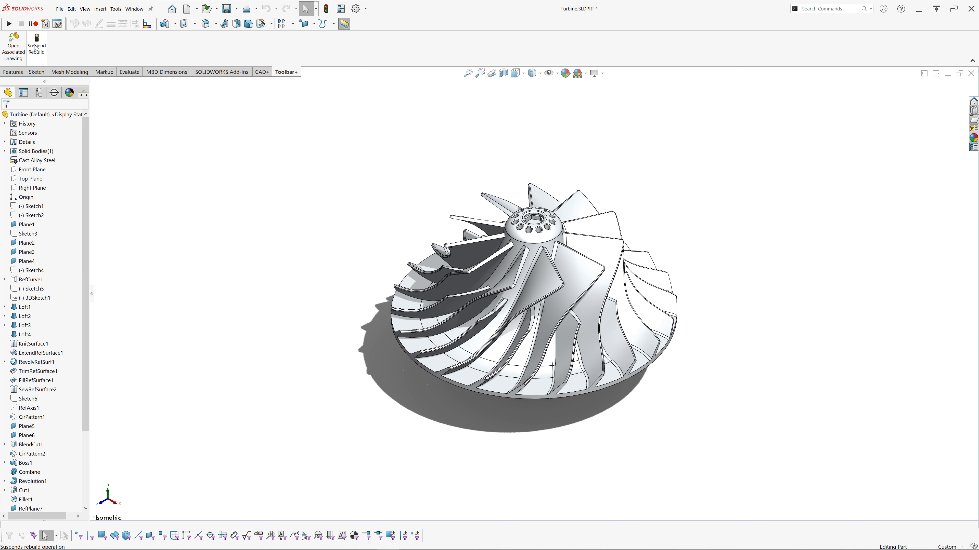
{"action": "left_click_drag", "start_coordinate": [501, 239], "coordinate": [832, 138]}
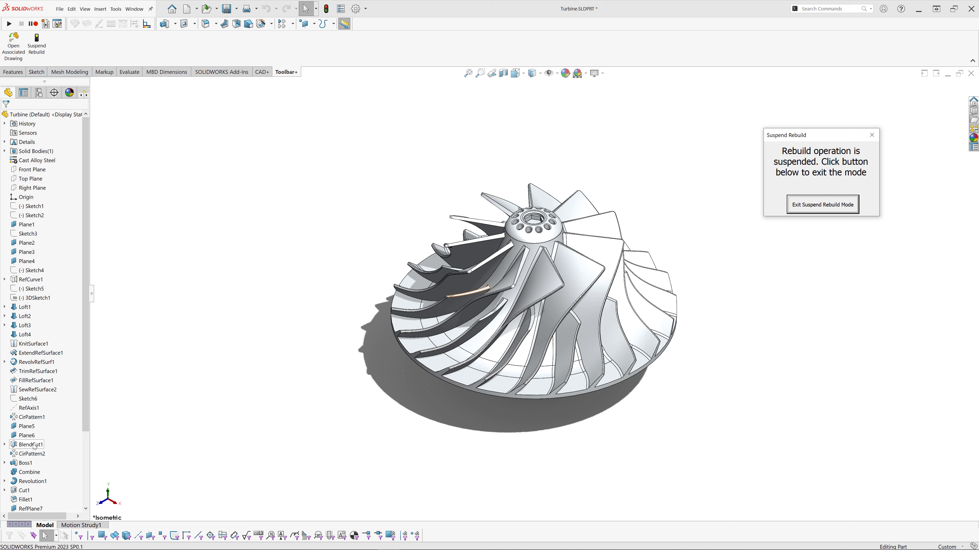
{"action": "left_click", "coordinate": [32, 444]}
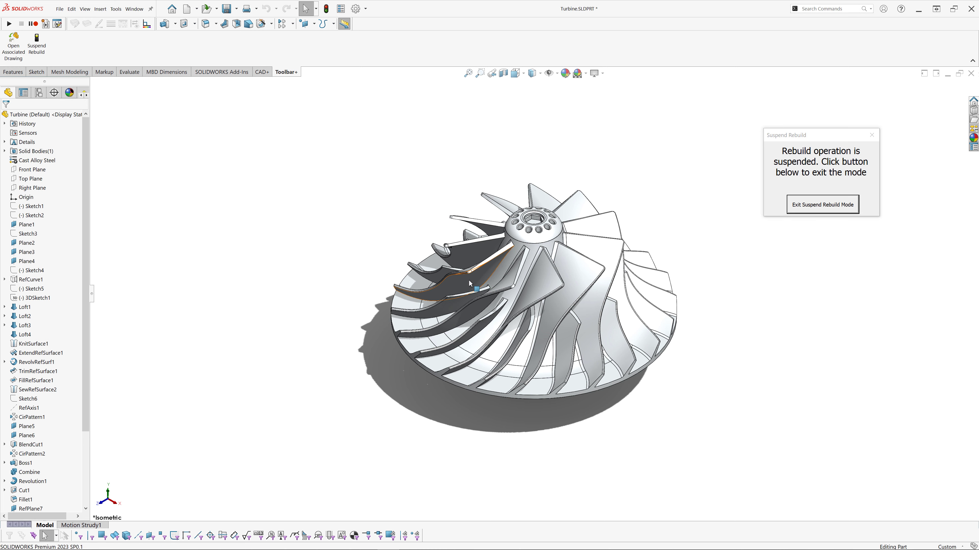
Round two blade edges with a 0.5 mm fillet
{"action": "scroll", "coordinate": [493, 282], "scroll_direction": "down", "scroll_amount": 5}
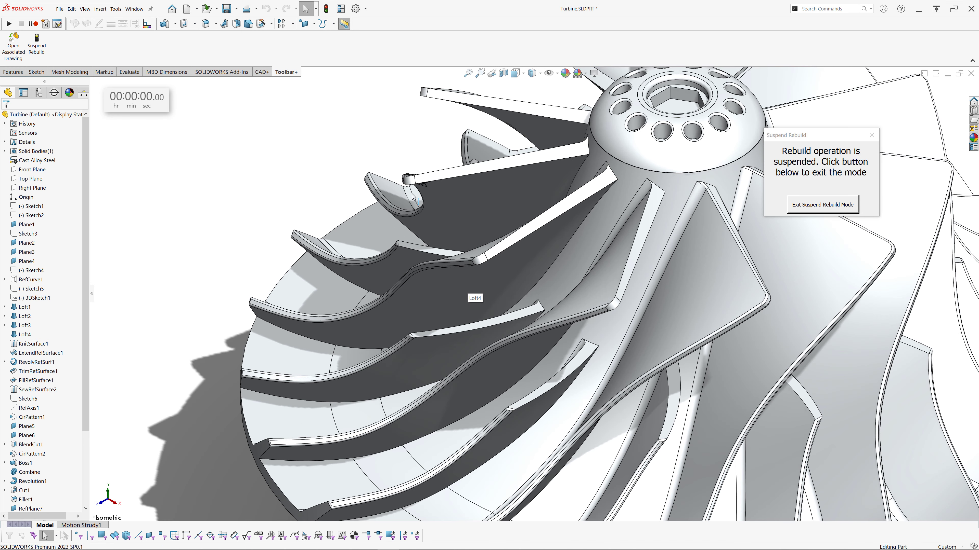
{"action": "left_click", "coordinate": [206, 24]}
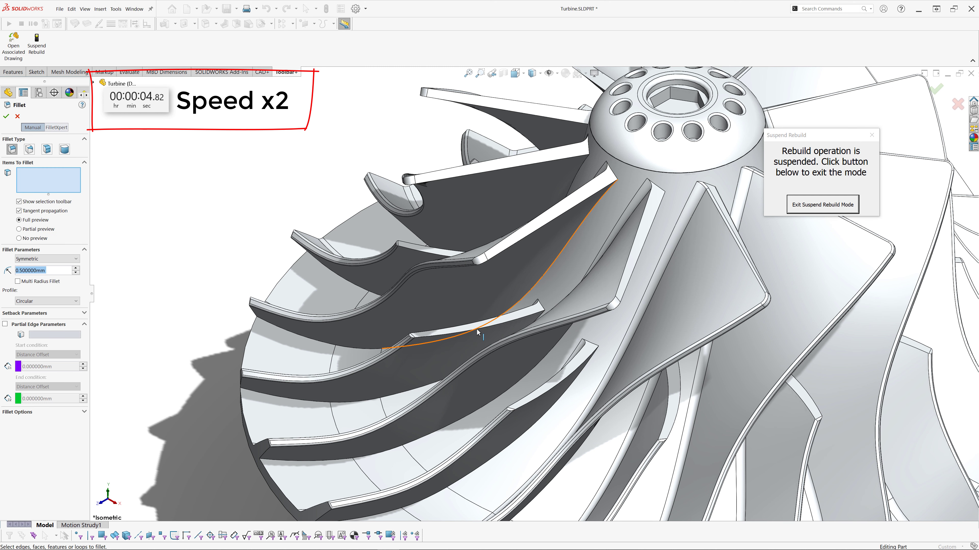
{"action": "left_click", "coordinate": [466, 329]}
{"action": "left_click", "coordinate": [465, 328]}
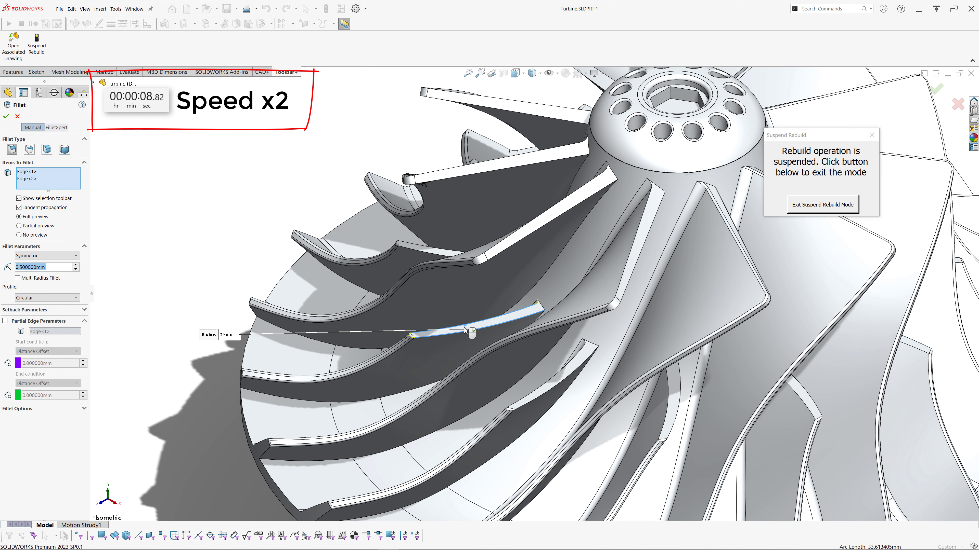
{"action": "left_click", "coordinate": [7, 117]}
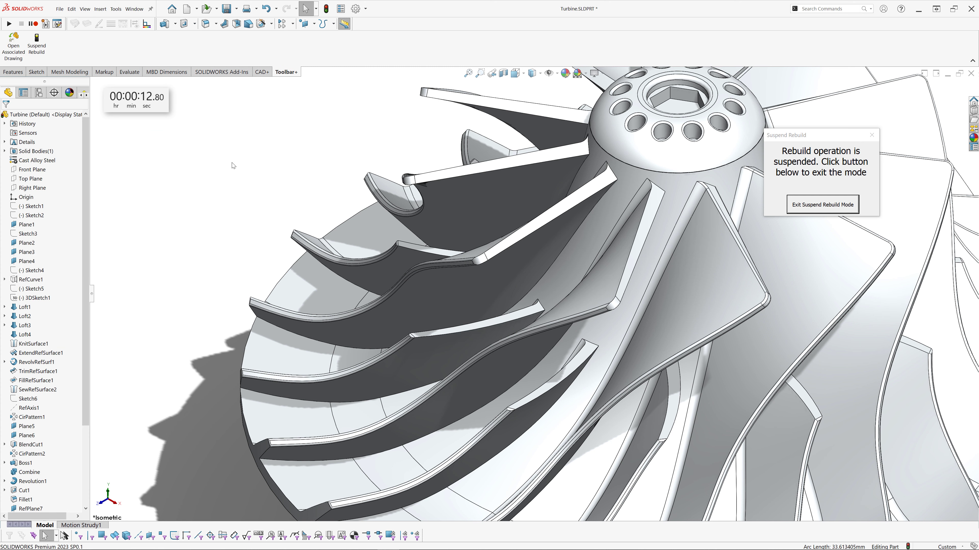
Add a second 0.5 mm fillet on two more blade edges and move both fillets below BlendCut1
{"action": "key", "text": "Return"}
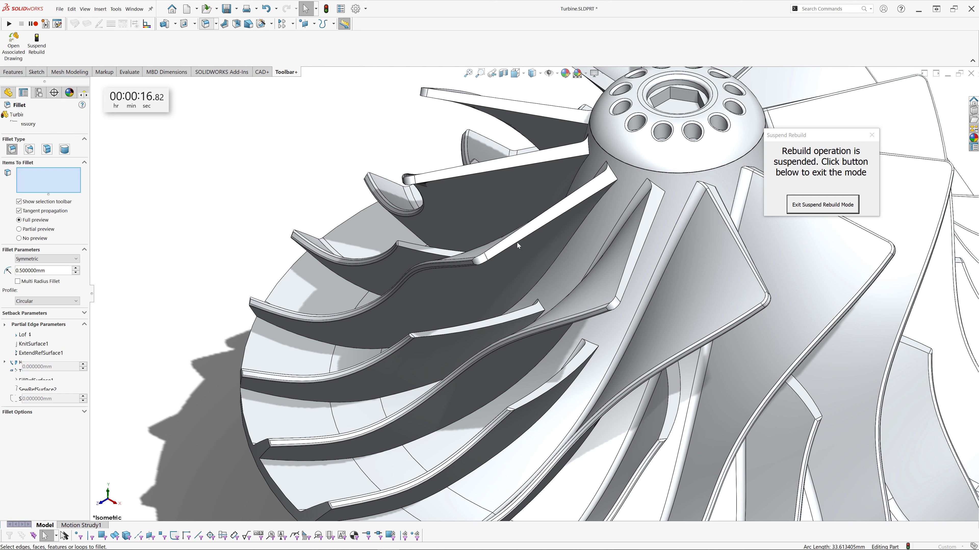
{"action": "left_click", "coordinate": [508, 240]}
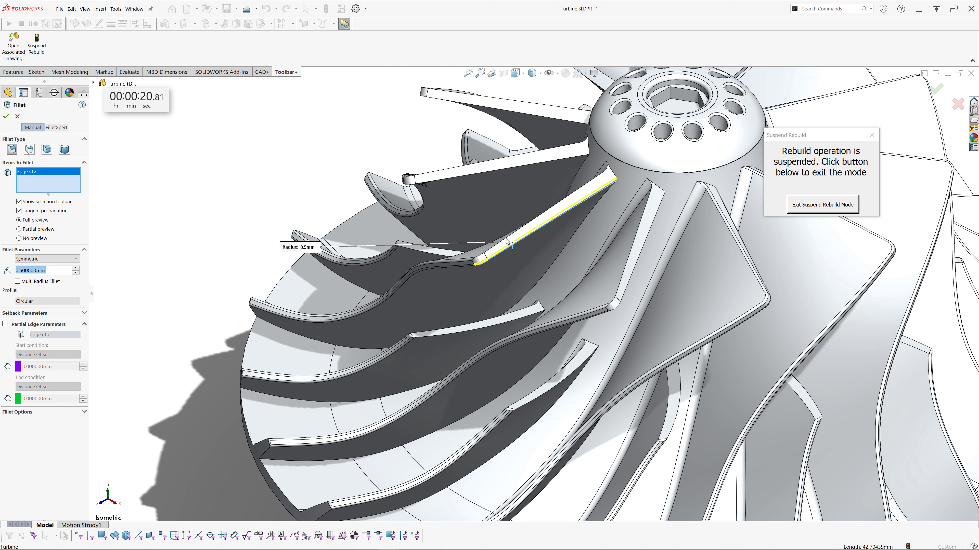
{"action": "left_click", "coordinate": [514, 242]}
{"action": "left_click", "coordinate": [6, 116]}
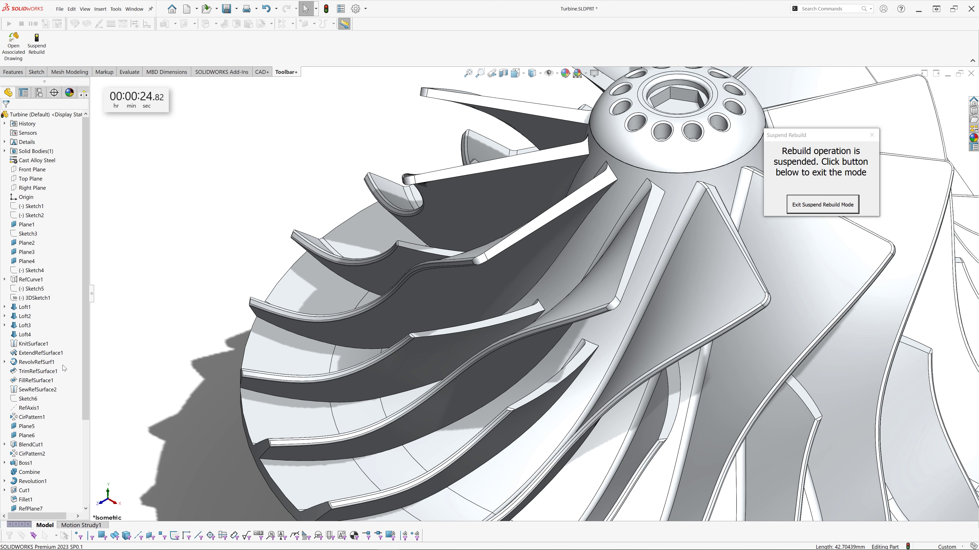
{"action": "left_click", "coordinate": [28, 494]}
{"action": "left_click_drag", "start_coordinate": [27, 495], "coordinate": [31, 334]}
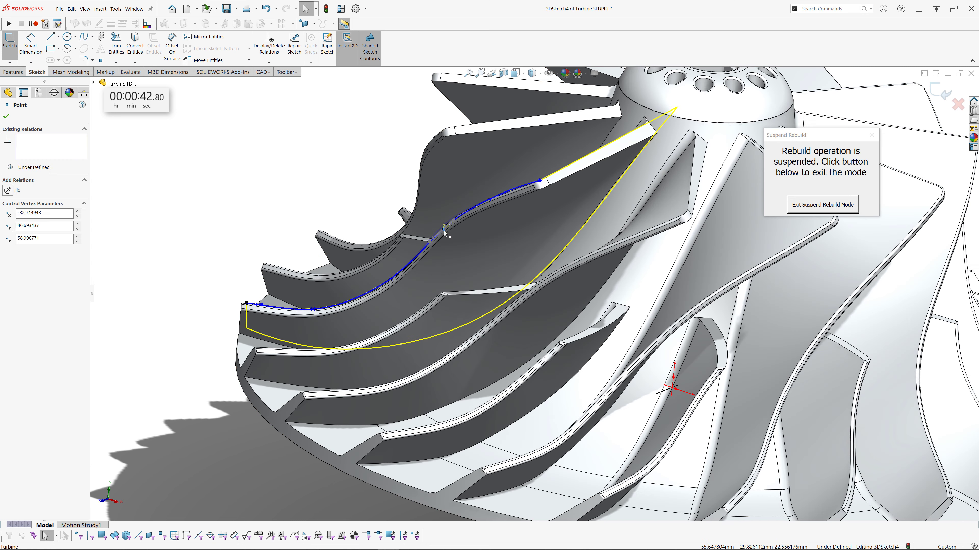
{"action": "left_click", "coordinate": [442, 229]}
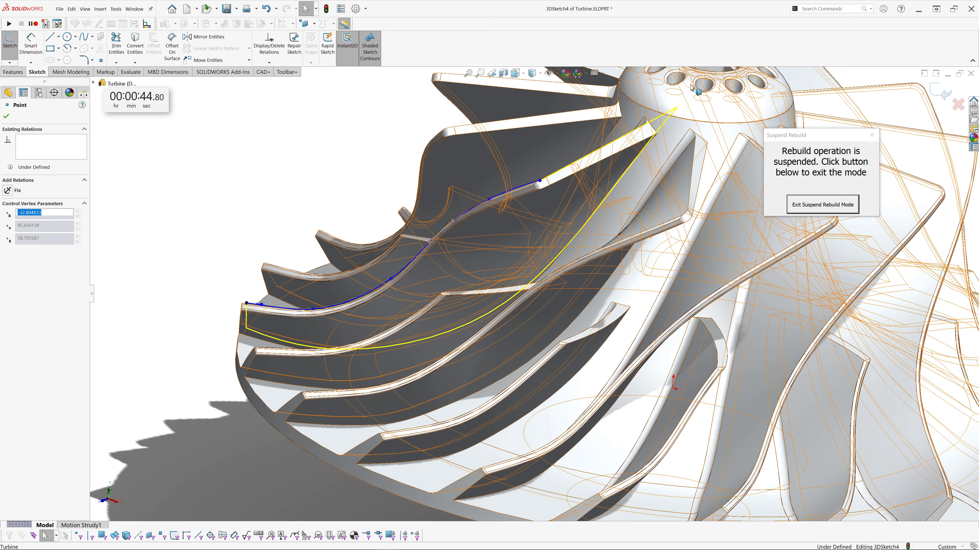
{"action": "left_click", "coordinate": [10, 41]}
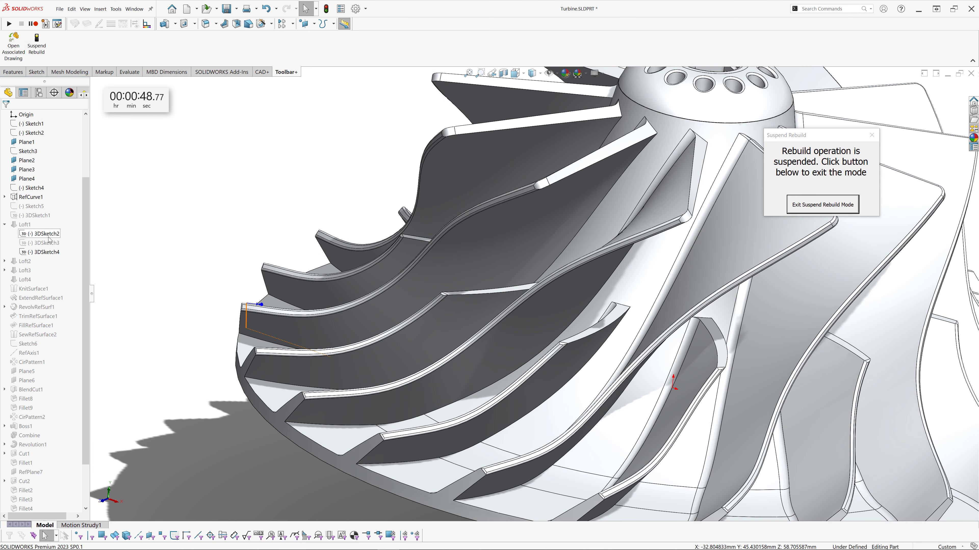
{"action": "left_click", "coordinate": [49, 234]}
{"action": "mouse_move", "coordinate": [162, 273]}
{"action": "middle_mouse_down"}
{"action": "mouse_move", "coordinate": [177, 267]}
{"action": "mouse_move", "coordinate": [310, 335]}
{"action": "middle_mouse_up"}
{"action": "double_click", "coordinate": [311, 335]}
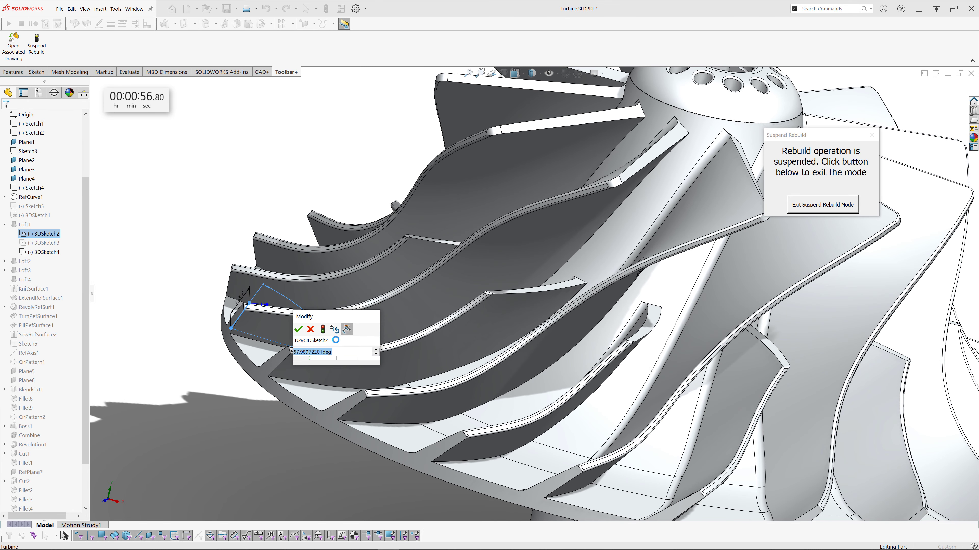
{"action": "left_click", "coordinate": [299, 330]}
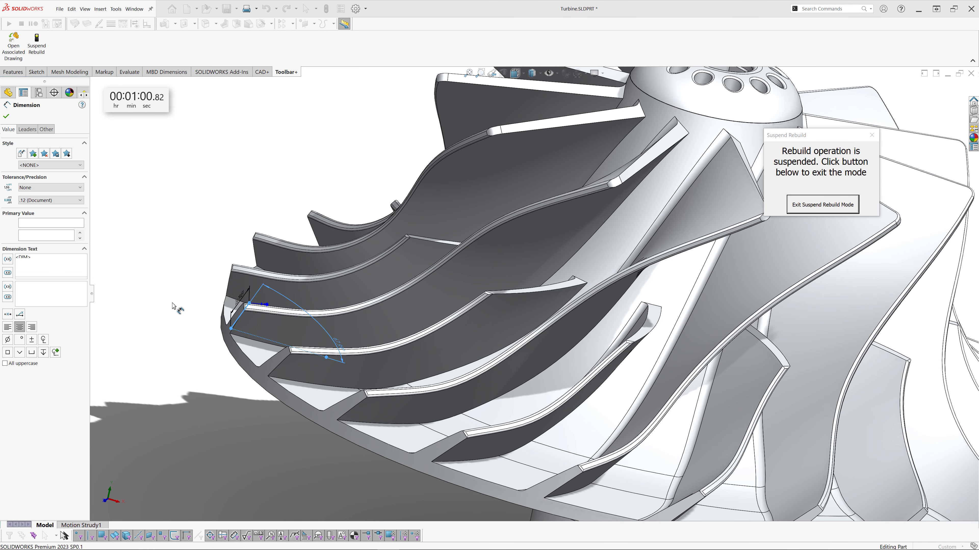
{"action": "key", "text": "Escape"}
Set Sketch4's arc radius to 125 mm, exit the sketch, and leave Suspend Rebuild mode
{"action": "left_click", "coordinate": [28, 188]}
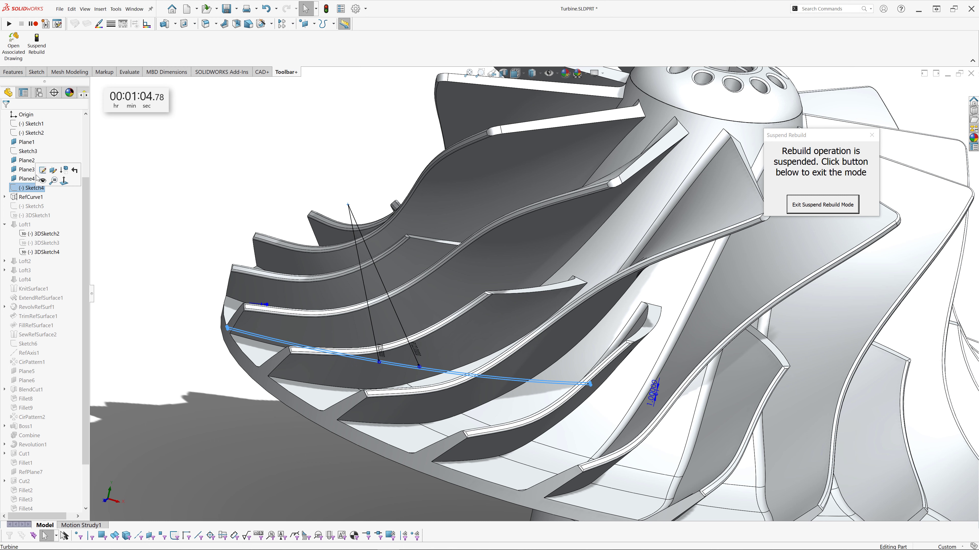
{"action": "left_click", "coordinate": [42, 170]}
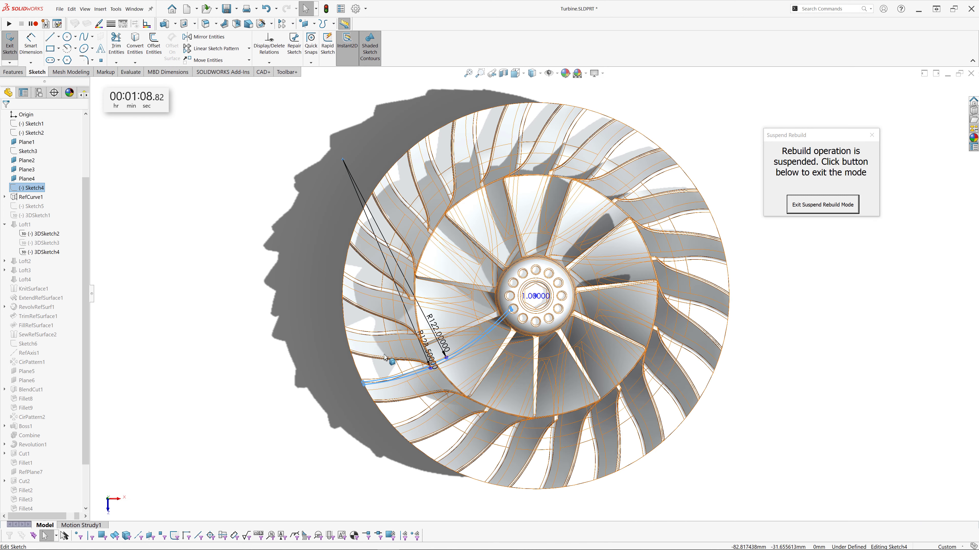
{"action": "double_click", "coordinate": [427, 349]}
{"action": "type", "text": "12"}
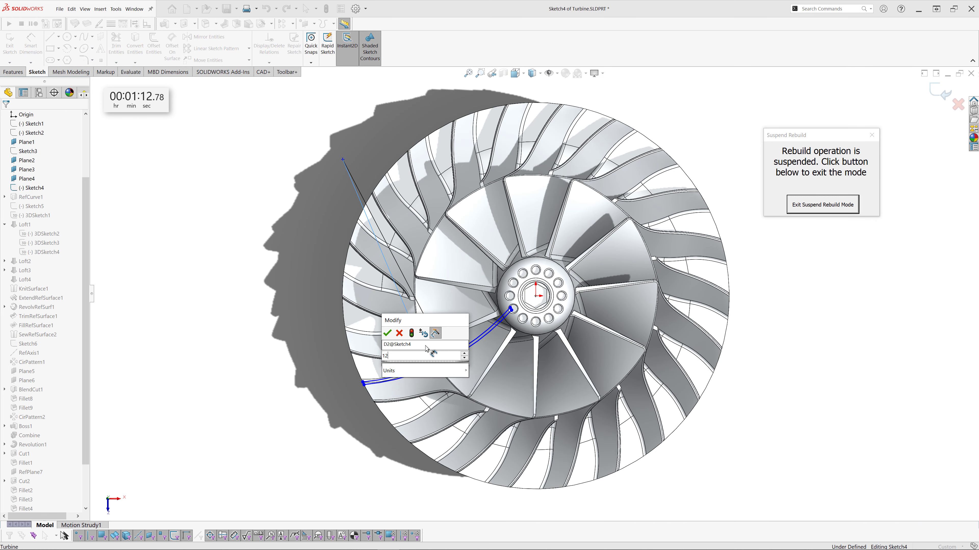
{"action": "type", "text": "5"}
{"action": "key", "text": "Return"}
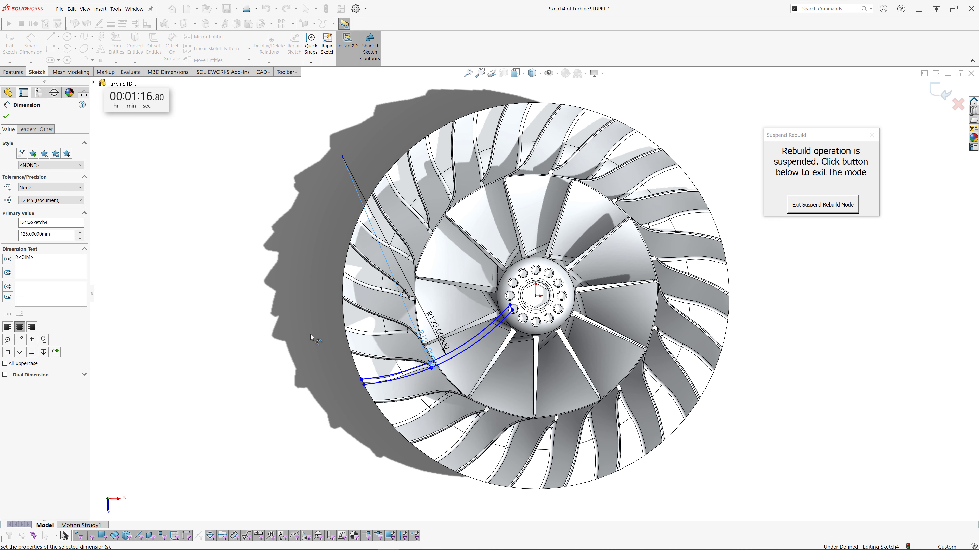
{"action": "left_click", "coordinate": [311, 334]}
{"action": "left_click", "coordinate": [940, 91]}
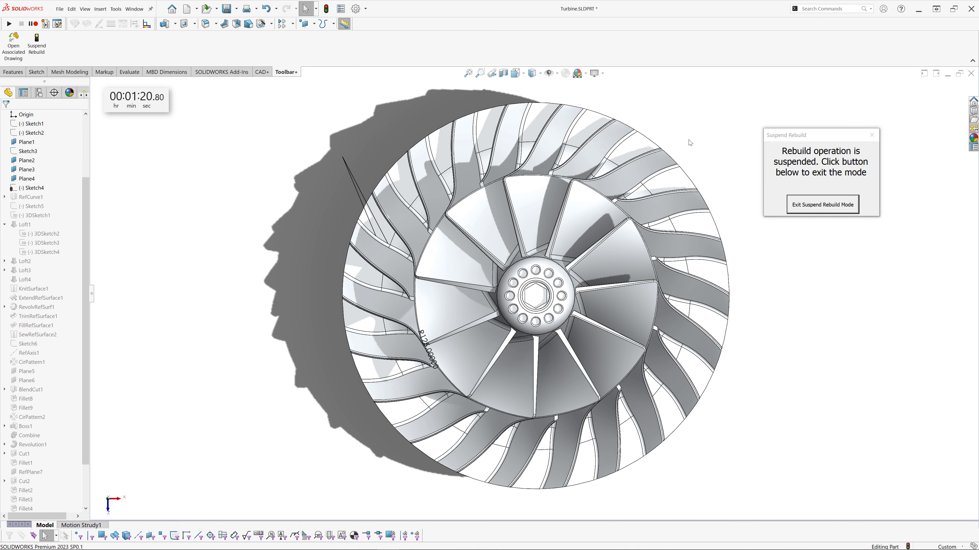
{"action": "left_click", "coordinate": [822, 205]}
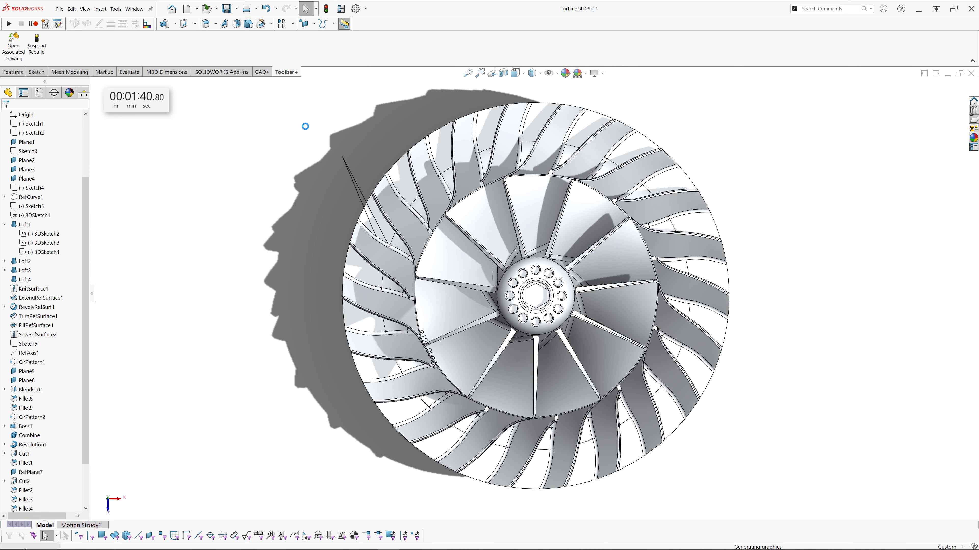
Orbit the rebuilt impeller to a three-quarter view
{"action": "middle_click_drag", "start_coordinate": [324, 251], "coordinate": [312, 287]}
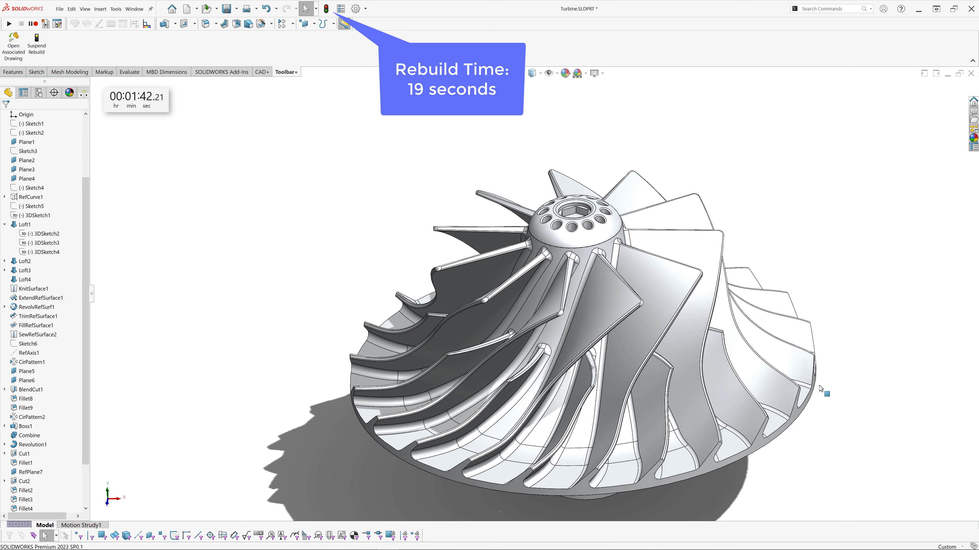